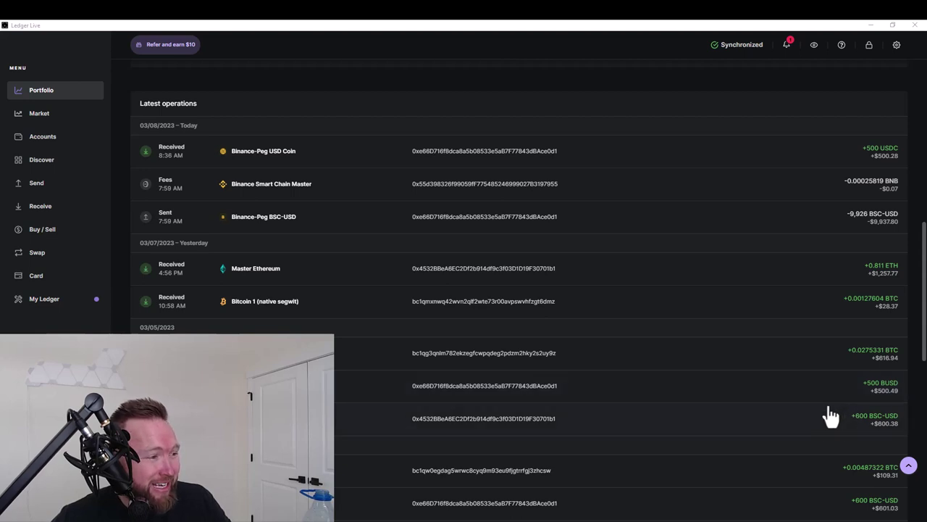
Scroll Ledger Live's Latest operations list back to the late-February 2023 receipts
scroll(776, 412, "down", 2)
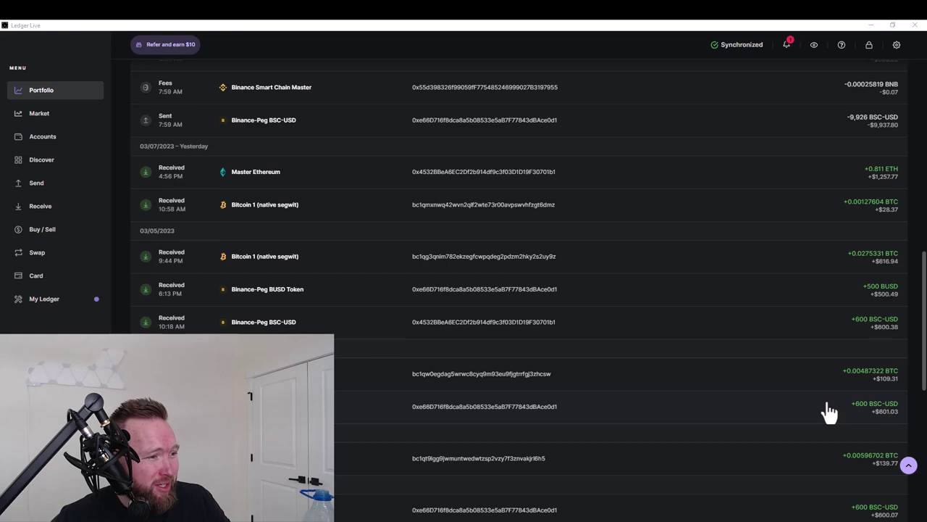
scroll(829, 411, "down", 1)
scroll(815, 402, "down", 1)
scroll(809, 397, "down", 1)
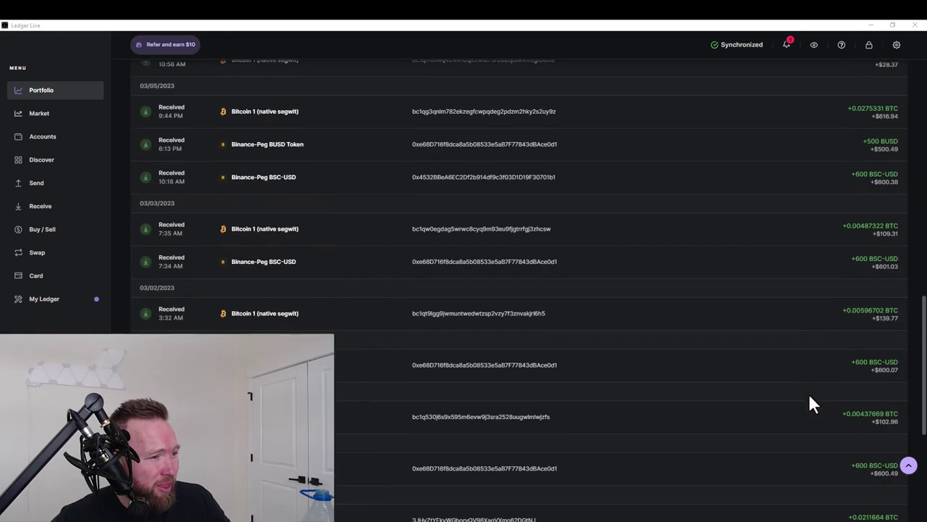
scroll(809, 395, "down", 1)
scroll(808, 397, "down", 1)
scroll(802, 395, "down", 1)
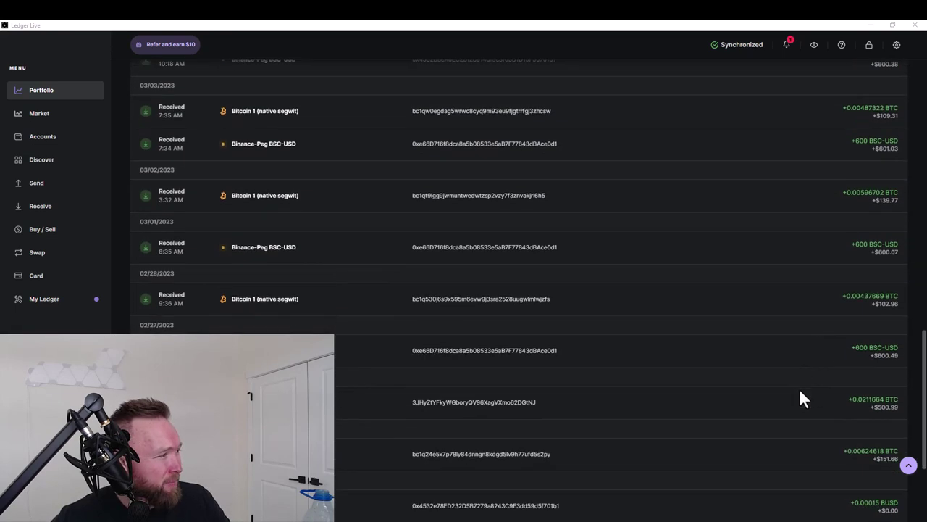
scroll(799, 392, "down", 1)
scroll(801, 400, "down", 1)
scroll(801, 399, "down", 1)
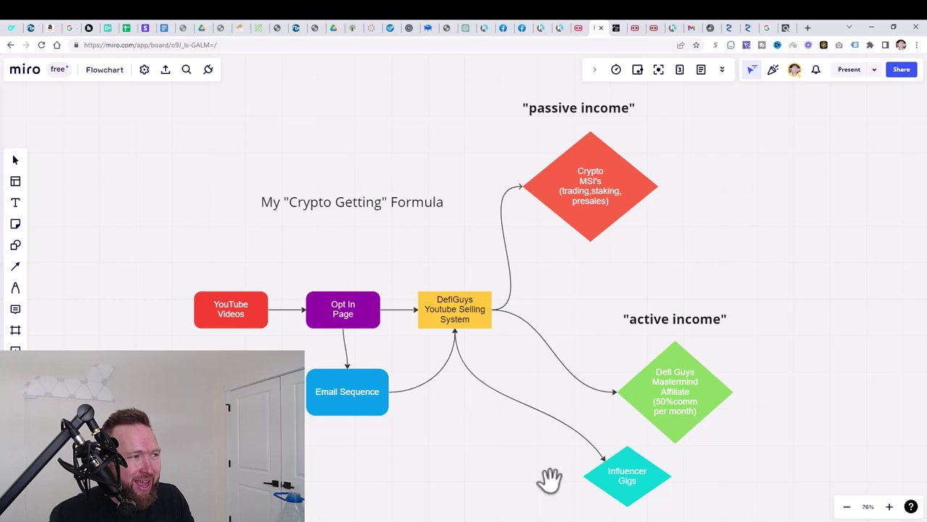
left_click(579, 29)
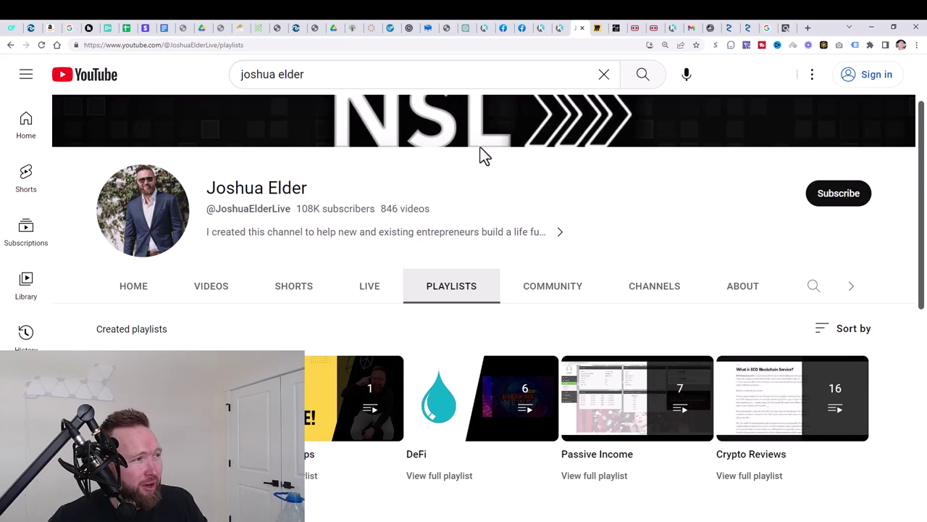
Review the Miro Crypto Getting flowchart, then switch to The Defi Guys YouTube channel
left_click(597, 27)
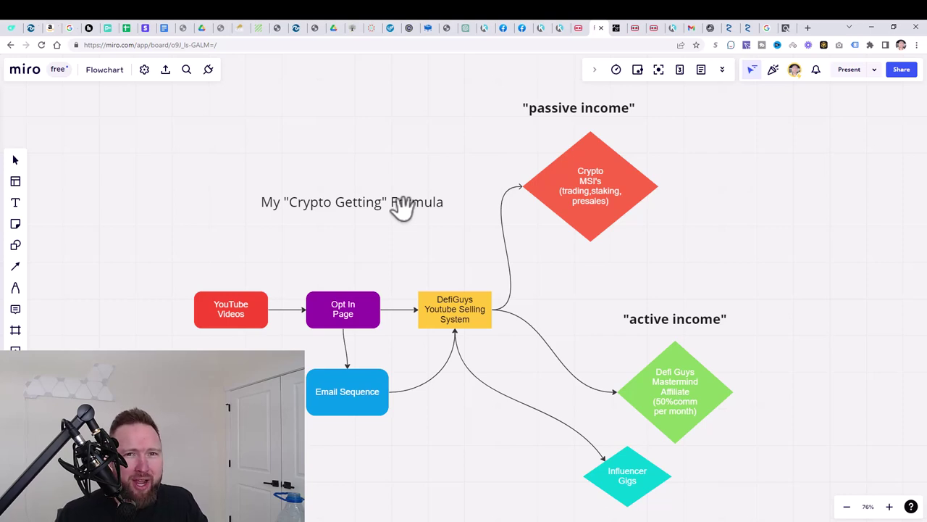
key("ctrl+shift+Tab")
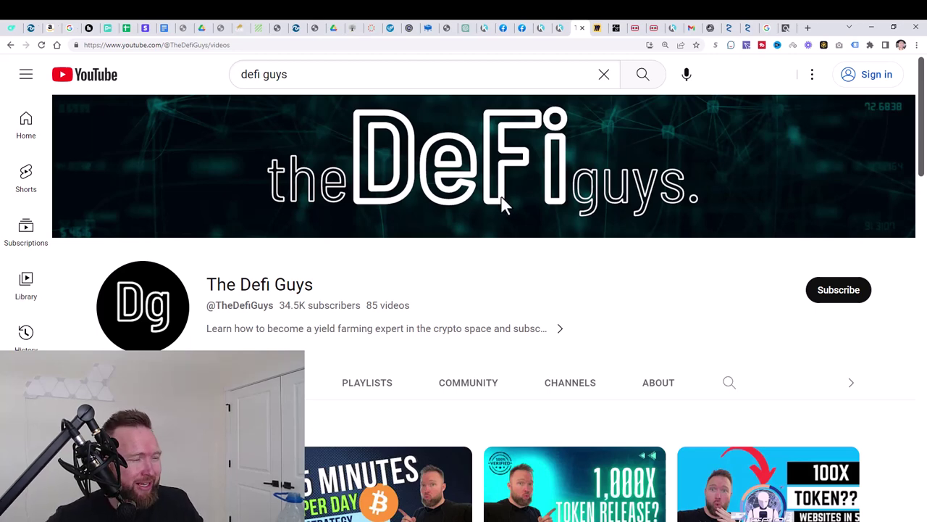
Scroll The Defi Guys channel and open the 'Lazy Way To Make BTC Crypto Passive Income' video
scroll(337, 258, "down", 1)
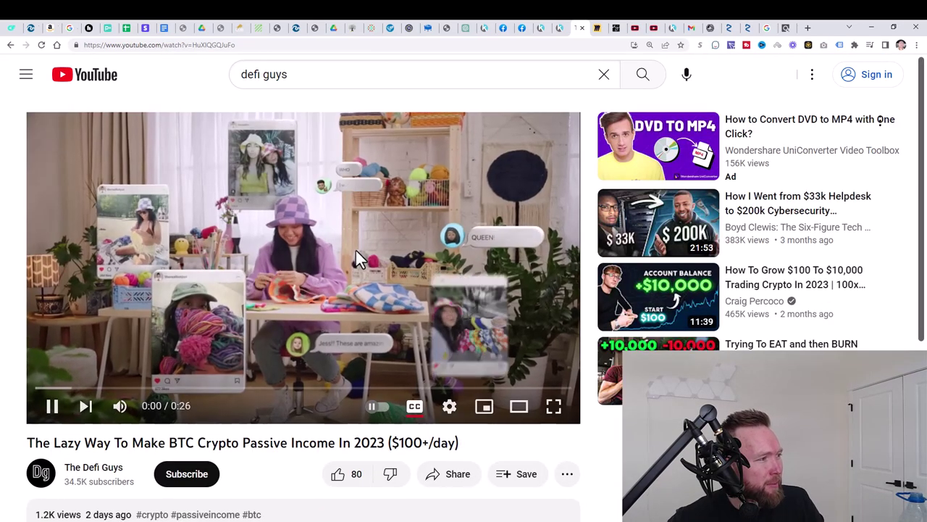
Pause the pre-roll ad and scroll down to the video description
left_click(316, 252)
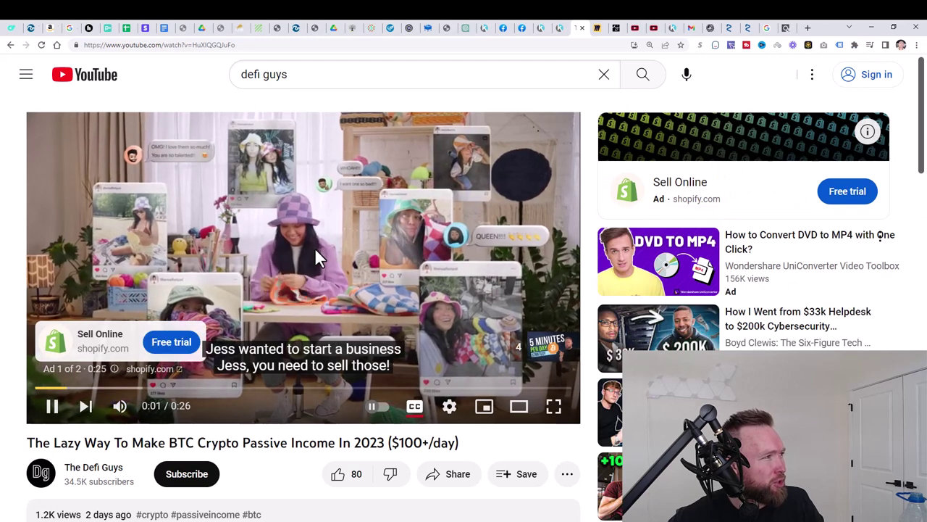
left_click(314, 247)
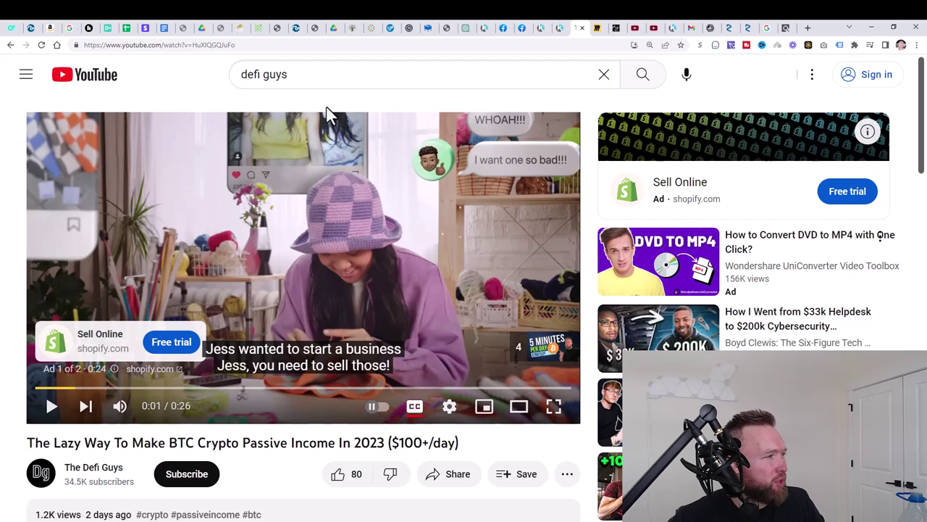
scroll(309, 216, "down", 2)
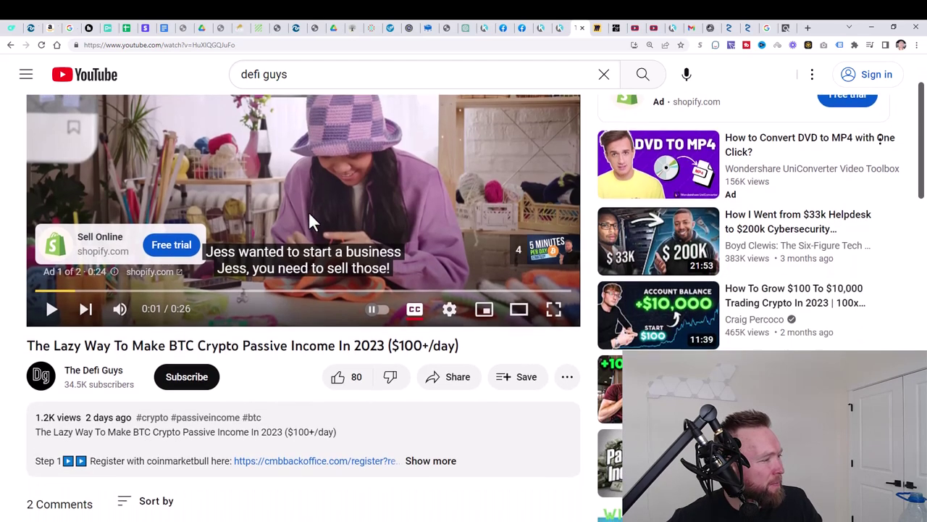
scroll(308, 216, "down", 1)
scroll(307, 211, "up", 2)
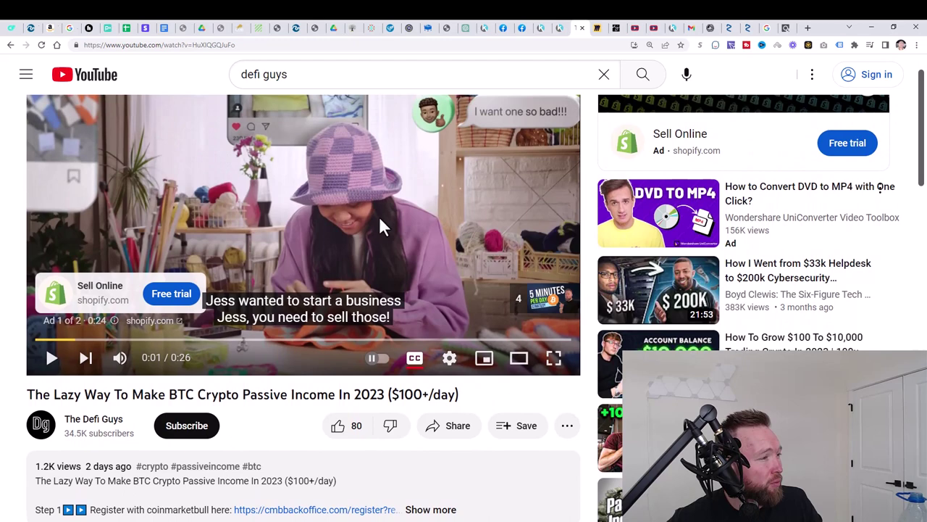
scroll(384, 231, "down", 2)
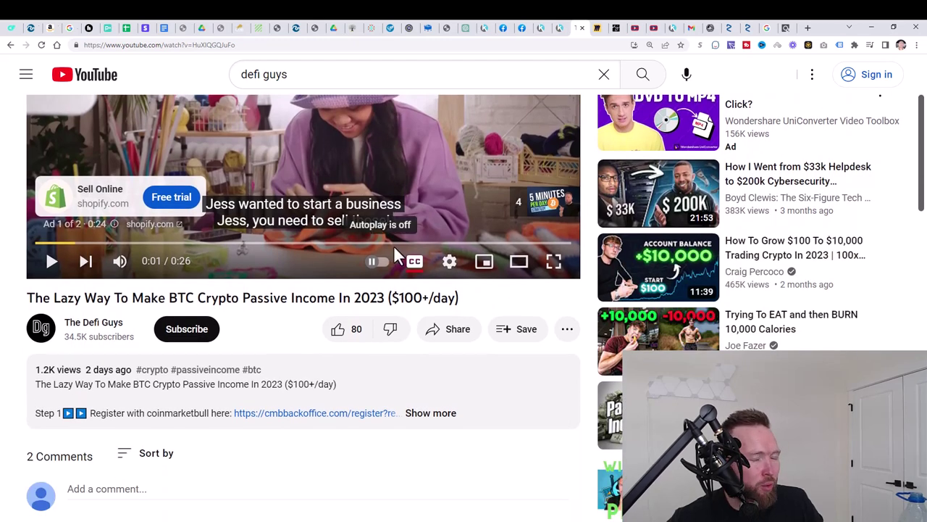
Expand the full description to show Steps 1 to 5 and their links
left_click(431, 412)
scroll(370, 369, "down", 1)
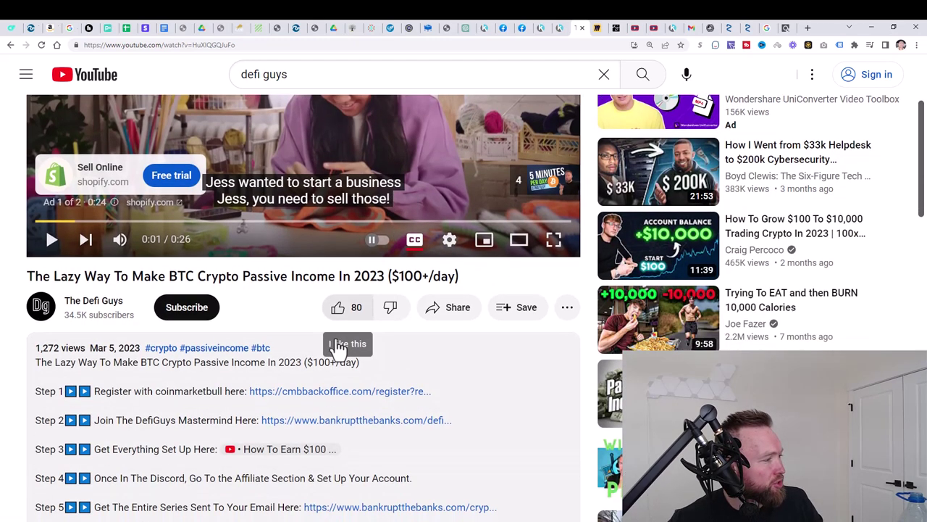
scroll(338, 348, "down", 1)
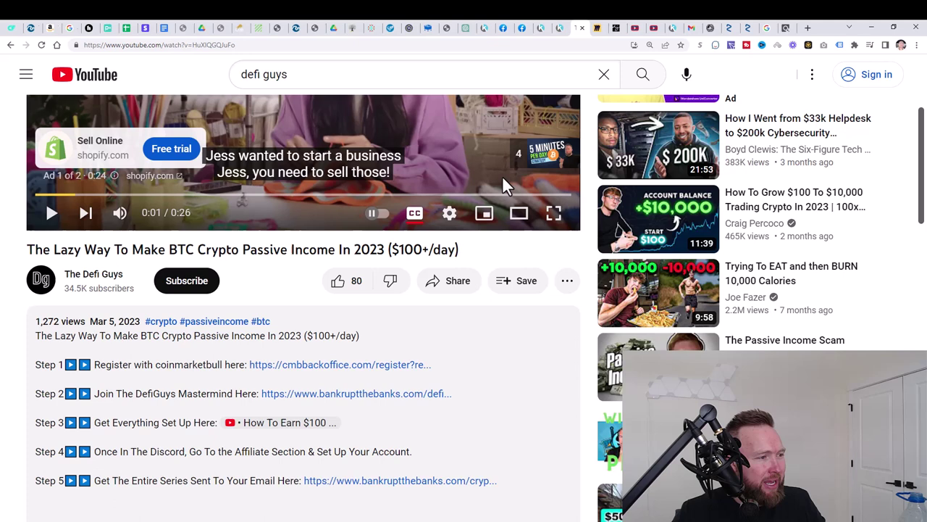
Revisit the Miro flowchart, then follow the video's Step 5 bankruptthebanks.com link to the opt-in page
left_click(598, 27)
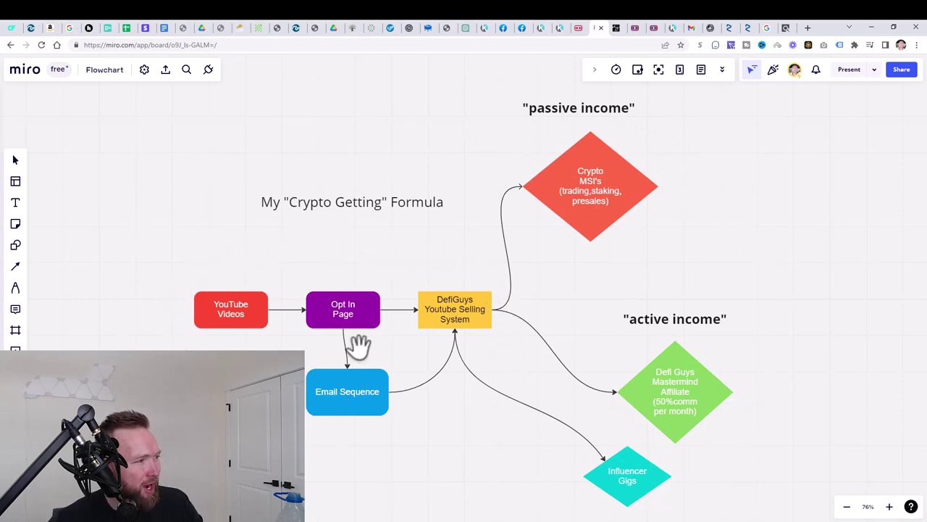
left_click(580, 28)
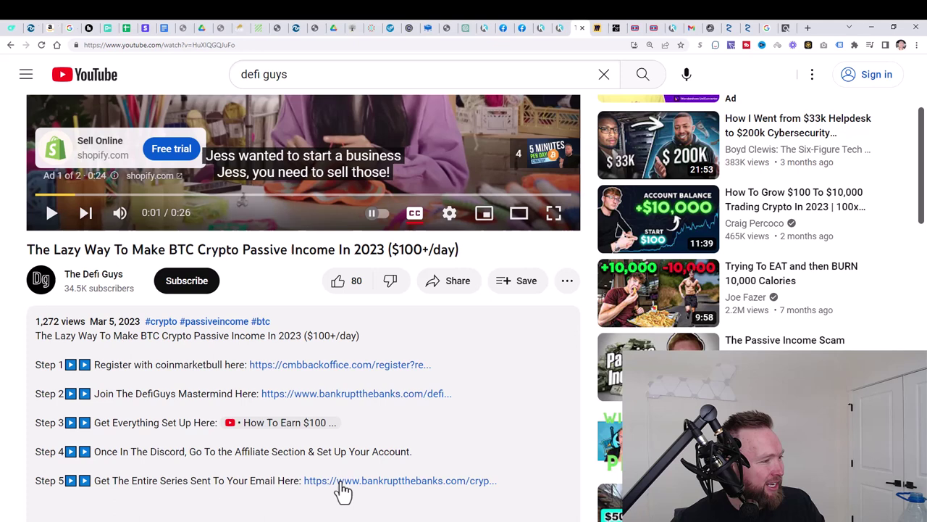
left_click(338, 481)
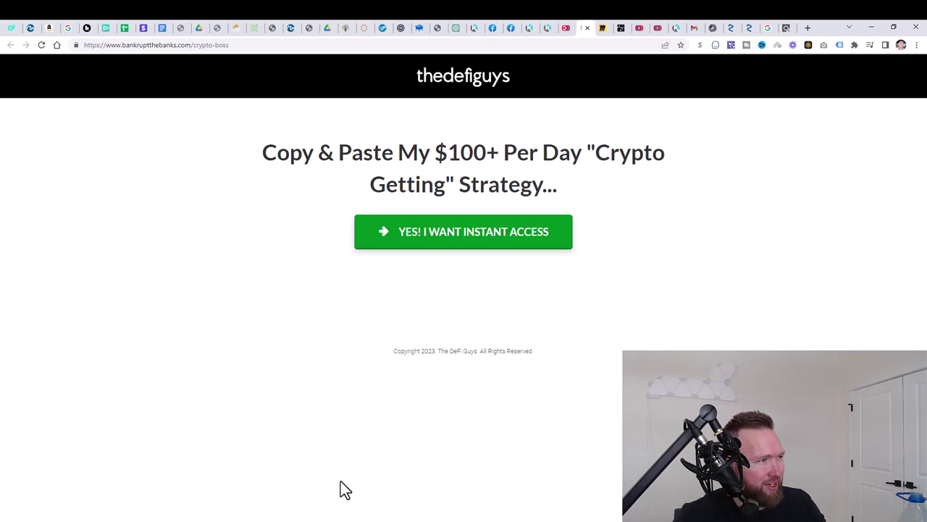
Submit an email through 'YES! I WANT INSTANT ACCESS' to reach the get-crypto page
left_click(410, 239)
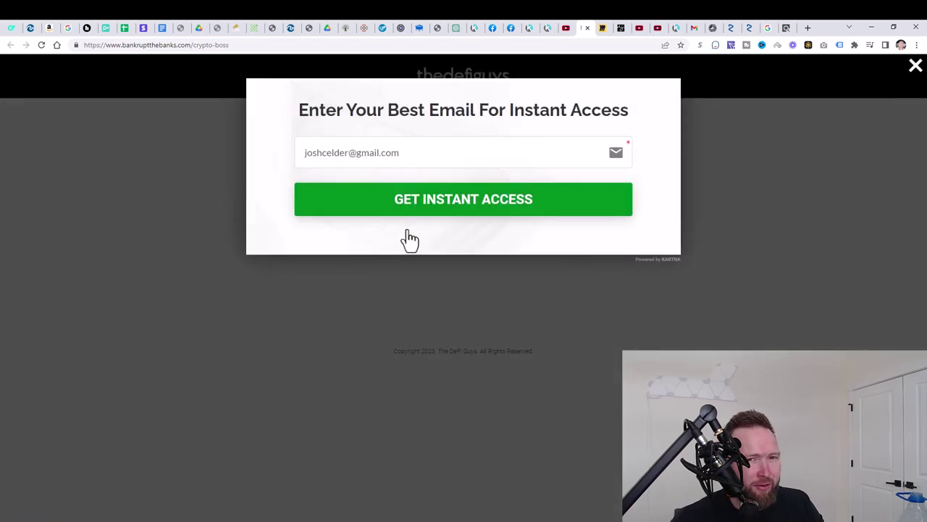
left_click(440, 211)
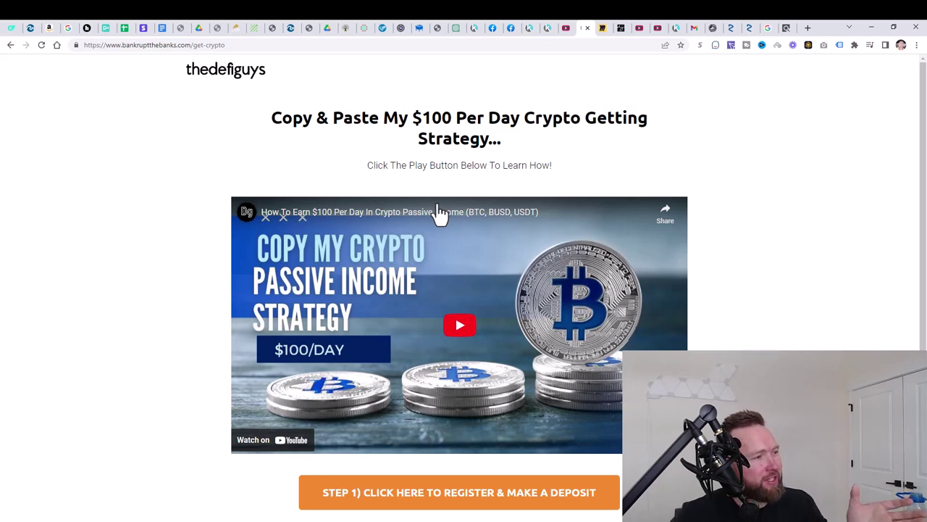
View the get-crypto page's STEP 1 and STEP 2 buttons, then return to the Miro flowchart
scroll(440, 220, "down", 1)
scroll(441, 230, "up", 1)
scroll(443, 239, "down", 1)
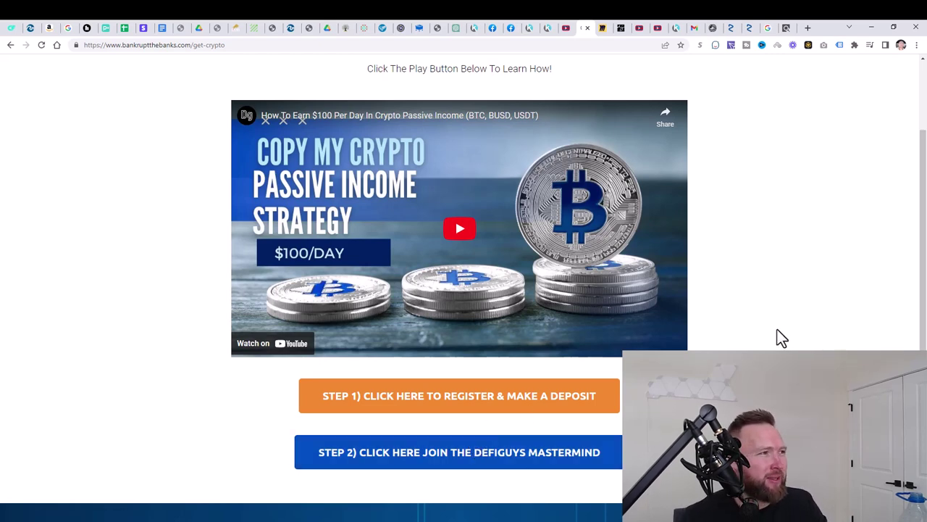
left_click(598, 29)
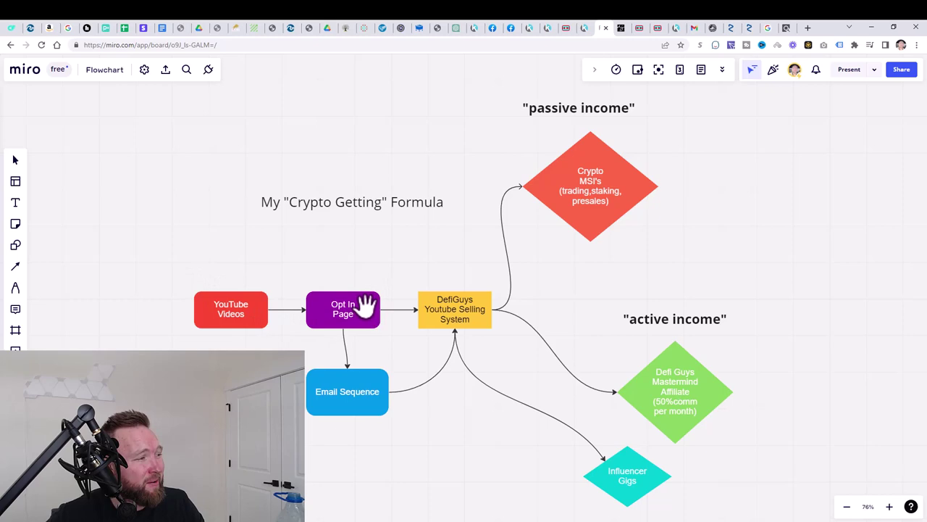
left_click(586, 36)
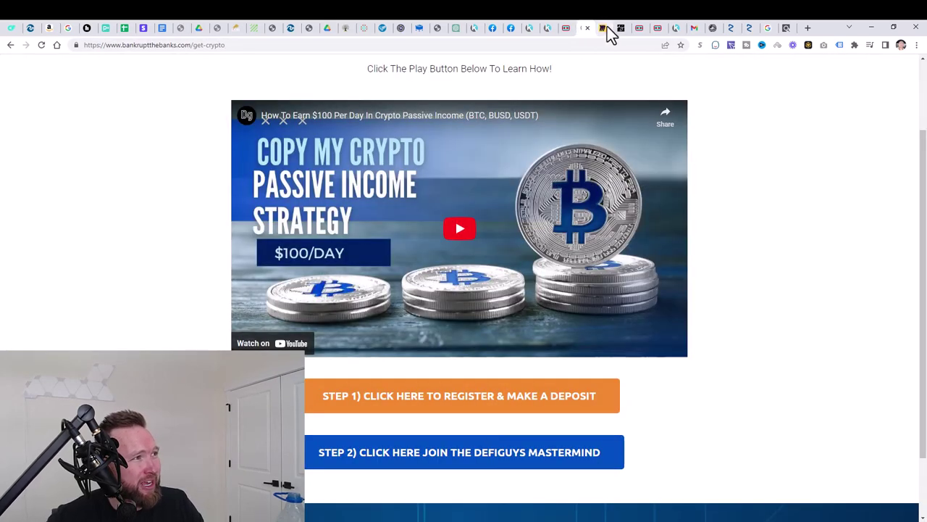
left_click(604, 28)
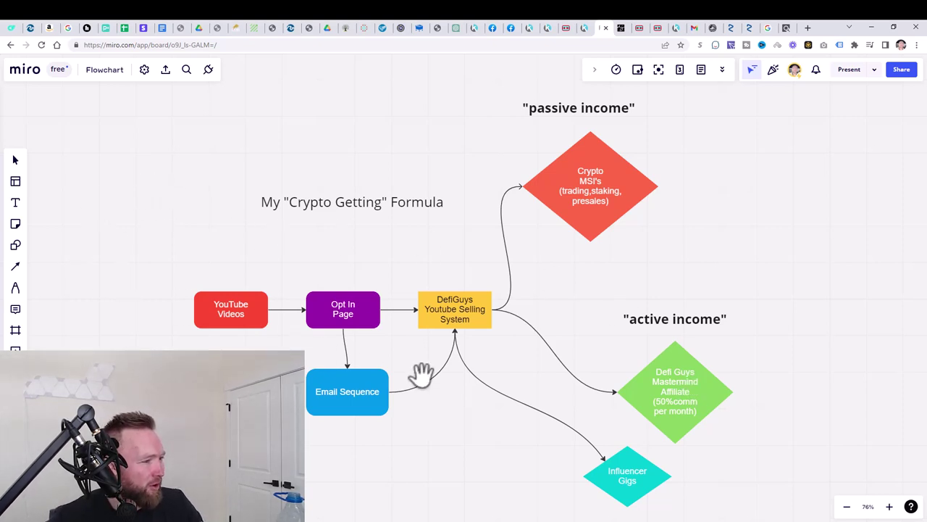
Draw a circle labelled 'affiliate opportunities' above the active income heading
left_click(15, 245)
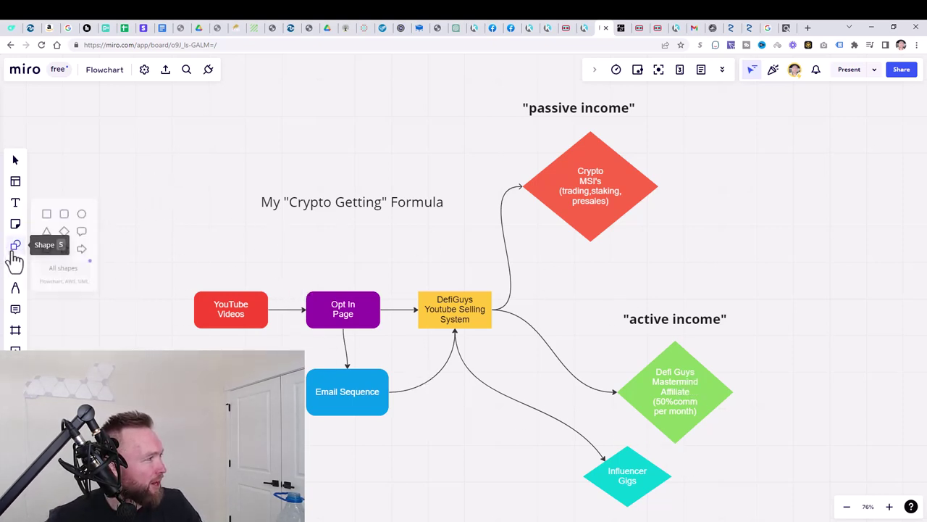
left_click(86, 211)
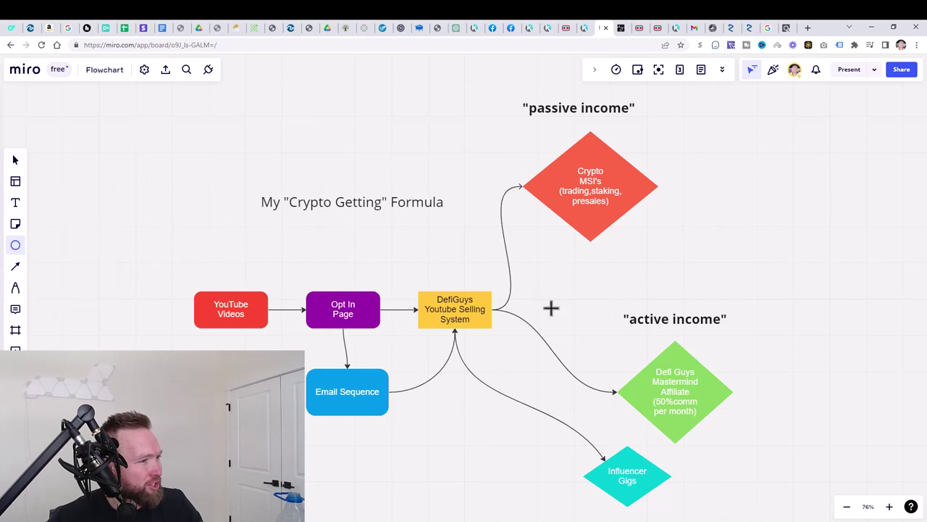
left_click_drag(809, 252, 727, 330)
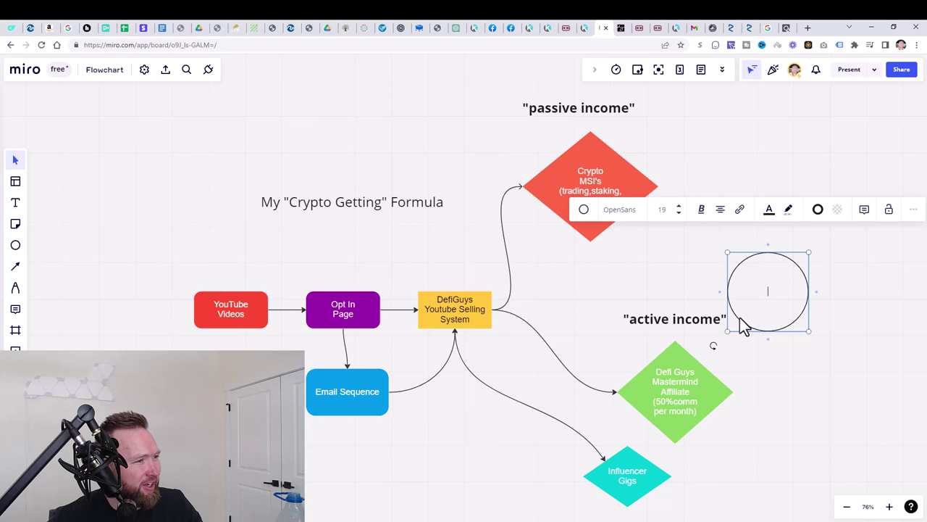
type("a")
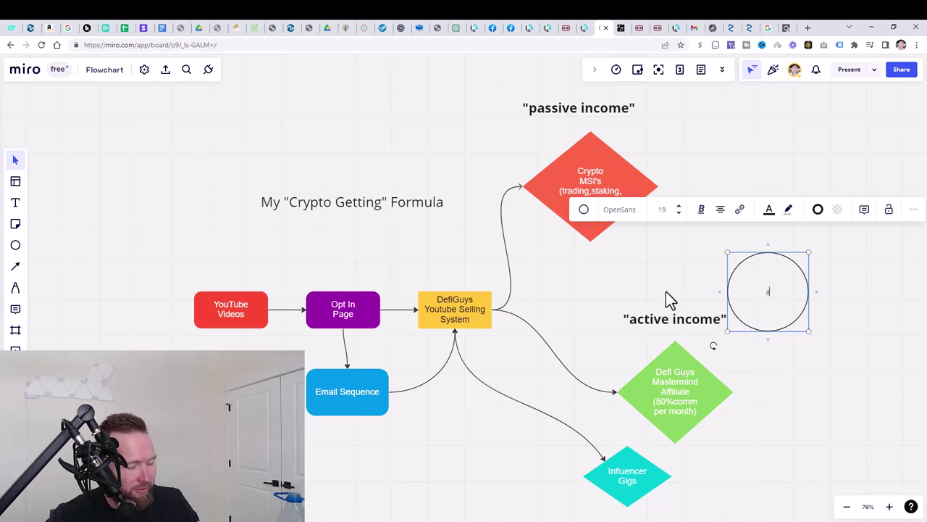
type("ffiliate opportuni")
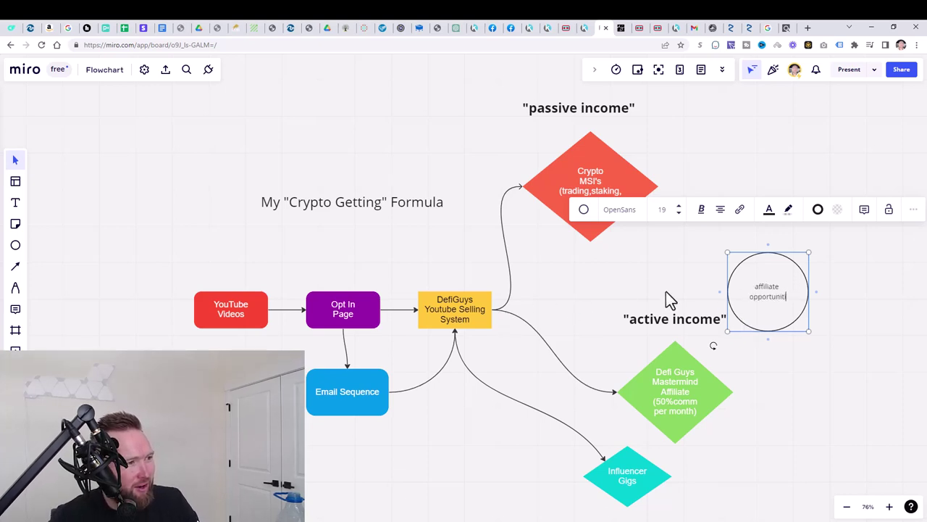
type("ties")
left_click(729, 378)
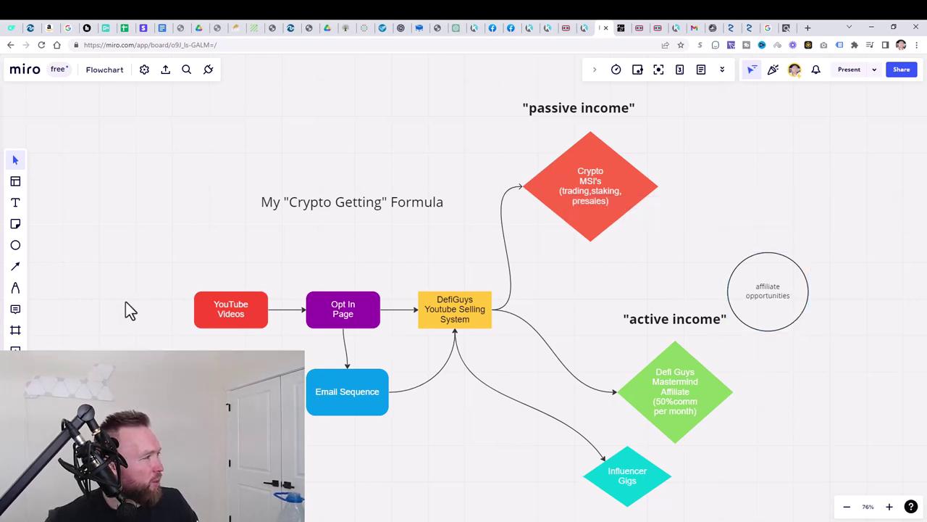
Connect the DefiGuys Youtube Selling System box to the circle and move it near Influencer Gigs
left_click(16, 266)
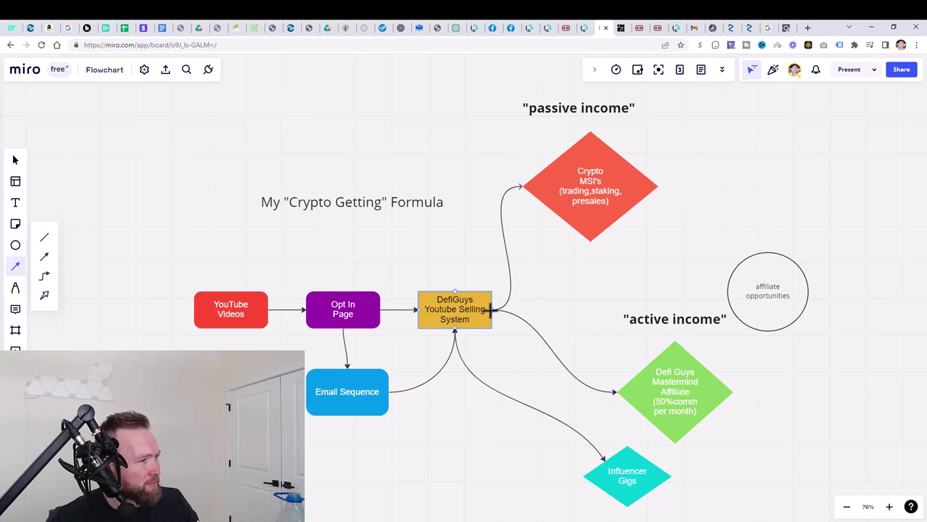
left_click_drag(491, 311, 728, 278)
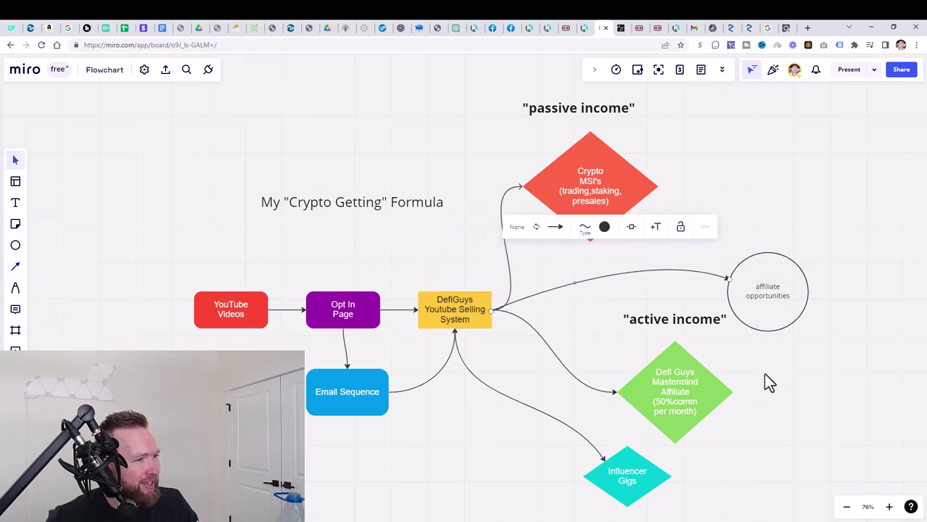
left_click(762, 327)
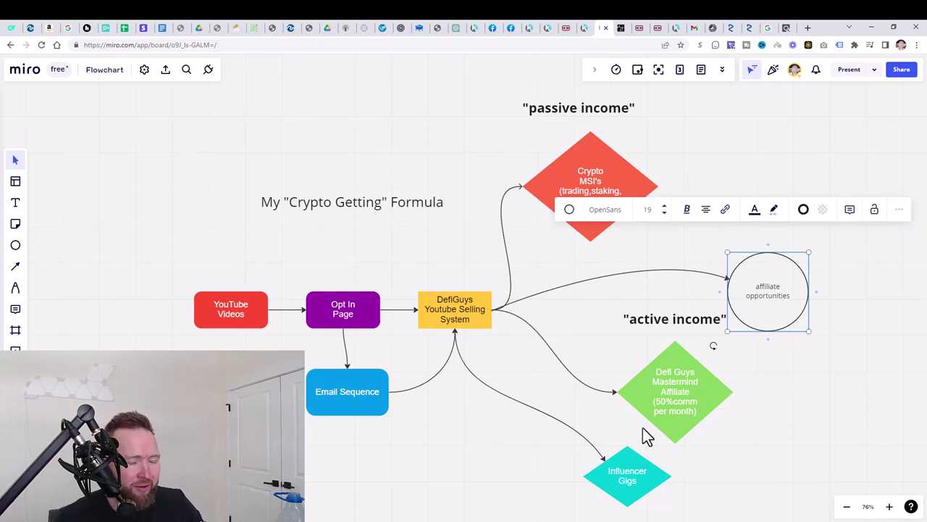
left_click(801, 449)
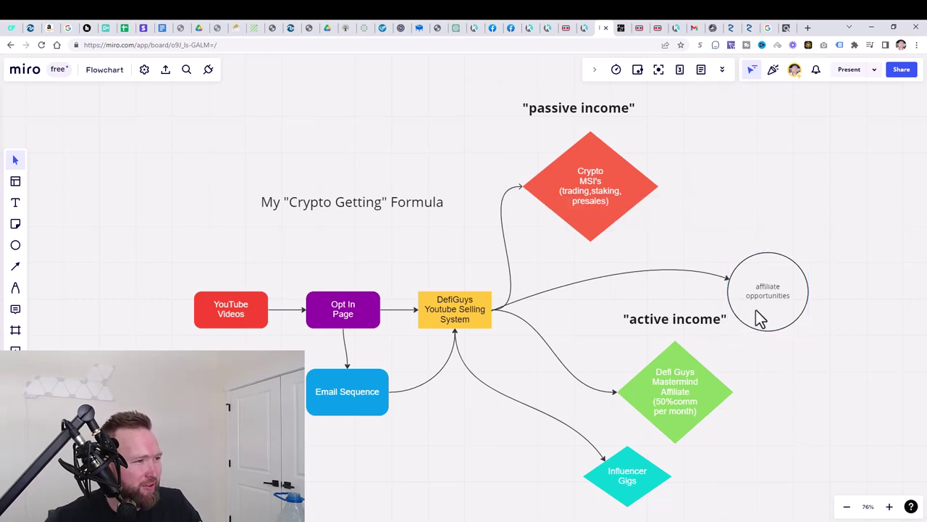
left_click_drag(768, 320, 519, 498)
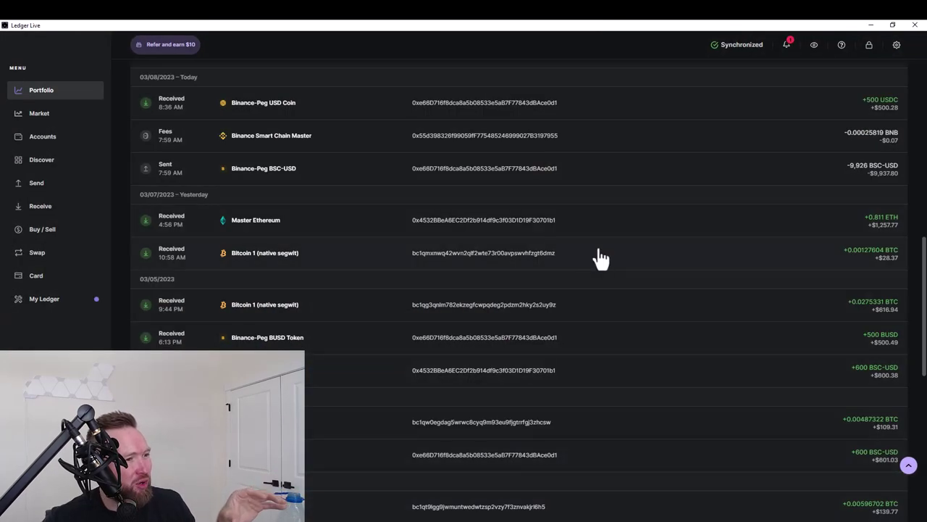
Scroll Ledger Live's history to late-February 2023 deposits, then minimize the wallet window
scroll(597, 257, "down", 2)
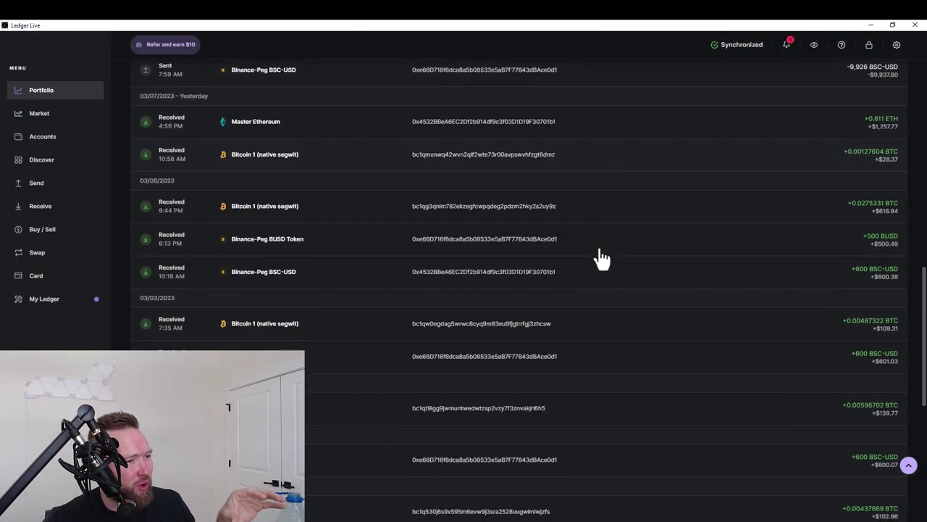
scroll(600, 257, "down", 3)
scroll(601, 257, "down", 2)
scroll(601, 258, "down", 2)
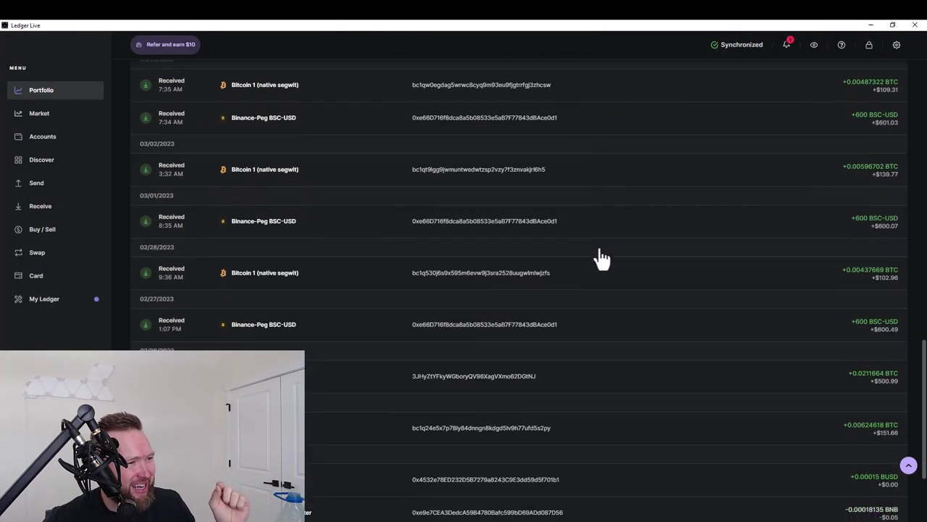
scroll(601, 254, "down", 1)
scroll(604, 250, "down", 1)
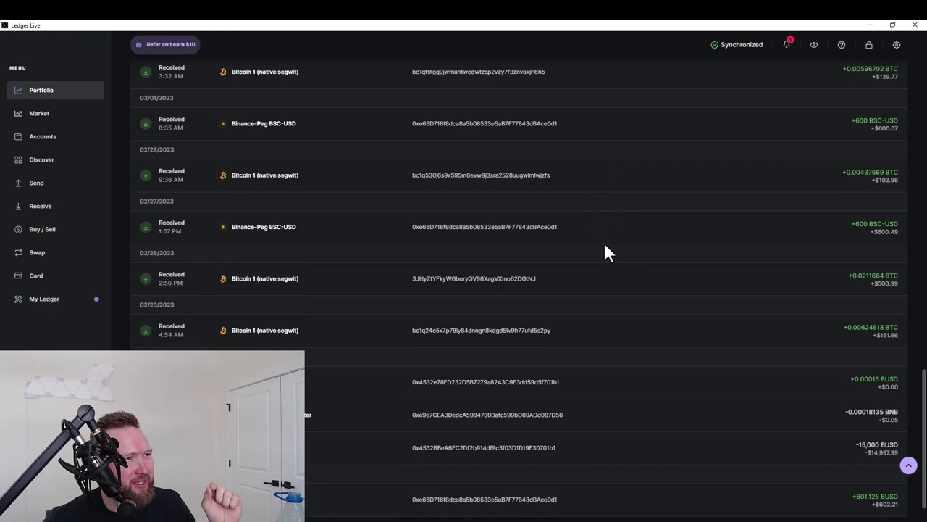
left_click(870, 25)
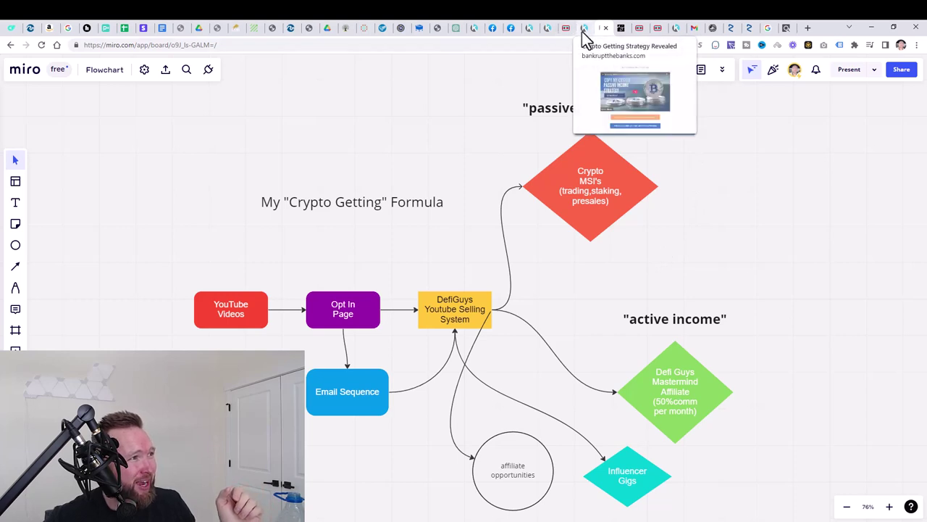
Show the bankruptthebanks.com mastermind page's 'Here's what you get as an exclusive member' list
left_click(548, 30)
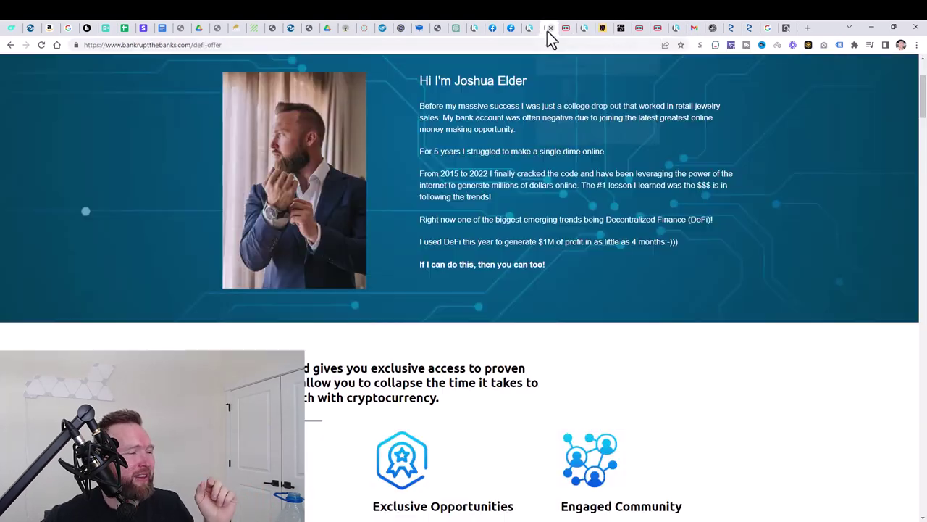
scroll(554, 218, "up", 2)
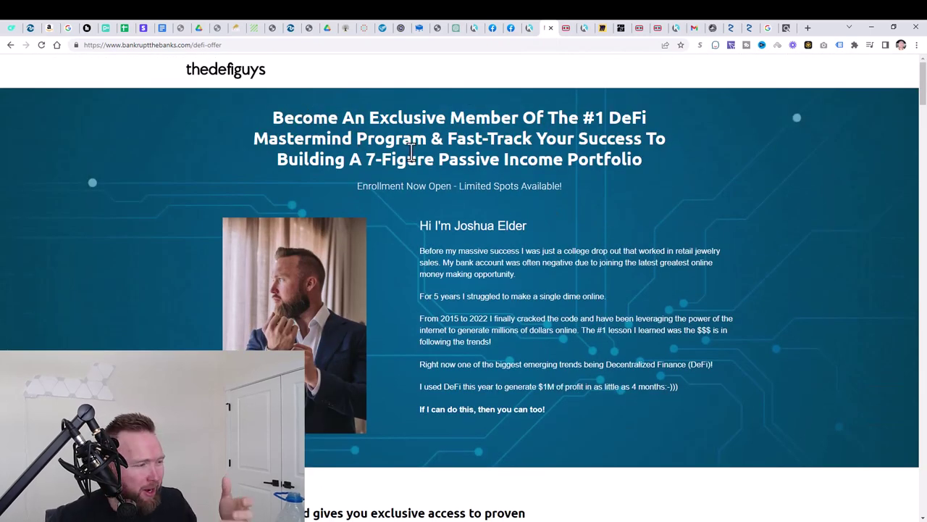
scroll(417, 161, "down", 3)
scroll(416, 154, "down", 3)
scroll(417, 154, "down", 2)
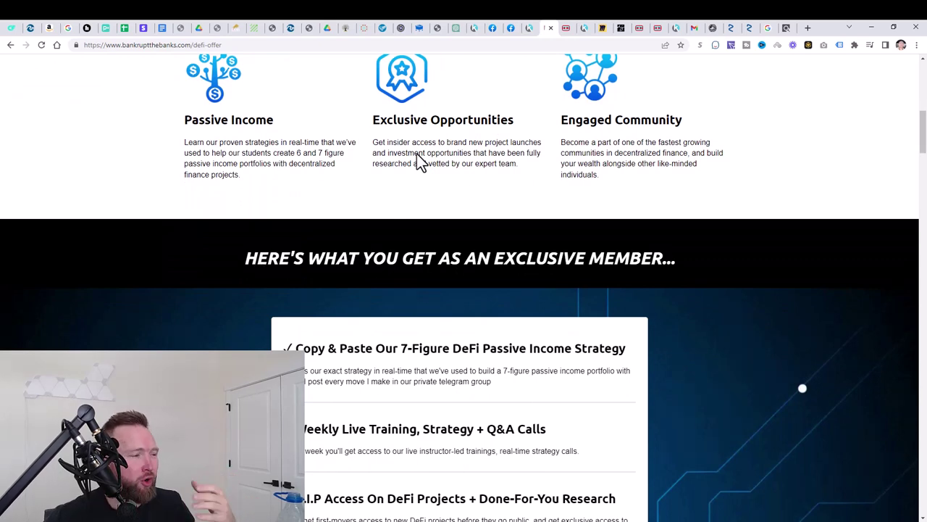
scroll(471, 188, "down", 3)
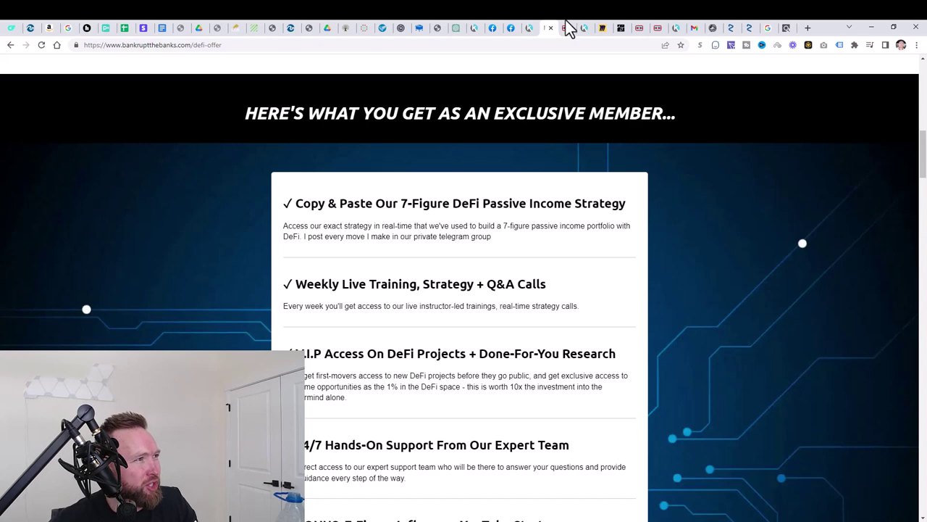
left_click(598, 28)
left_click(548, 29)
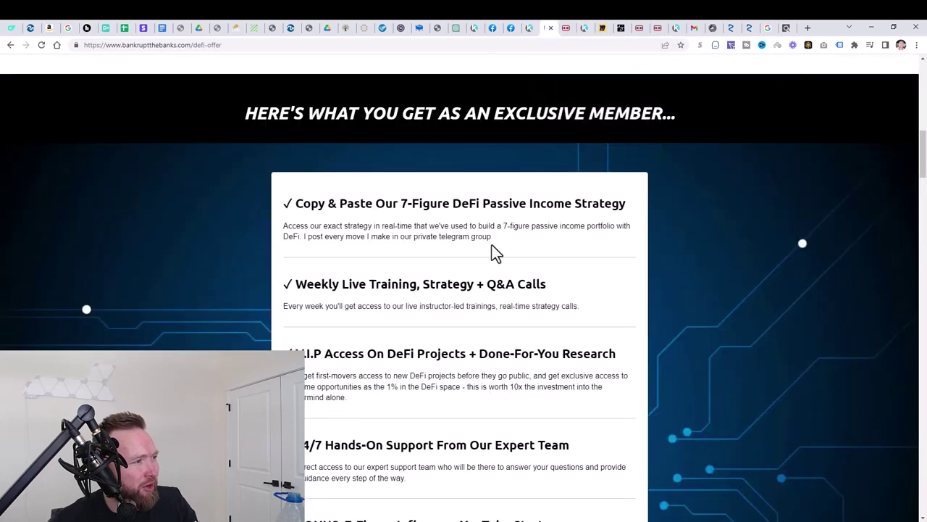
left_click_drag(354, 204, 501, 226)
left_click_drag(369, 284, 484, 284)
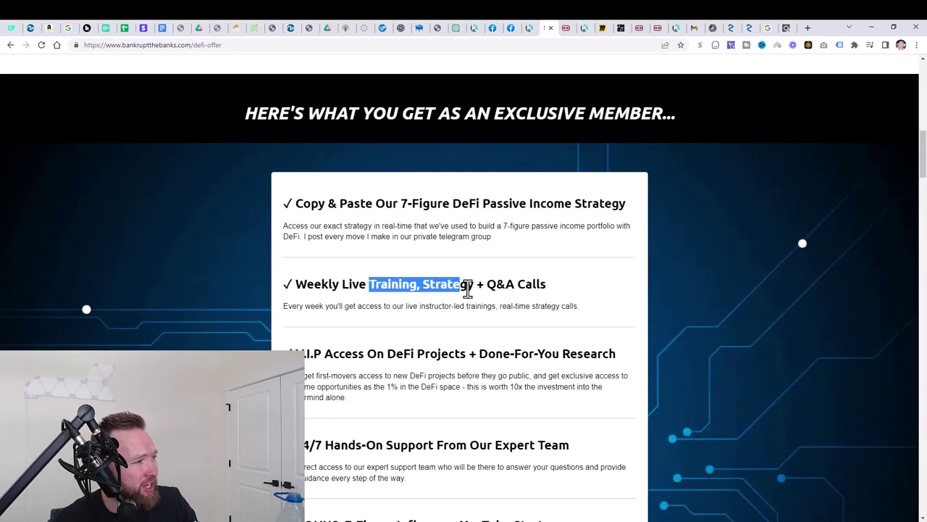
scroll(480, 298, "down", 3)
left_click_drag(568, 332, 410, 340)
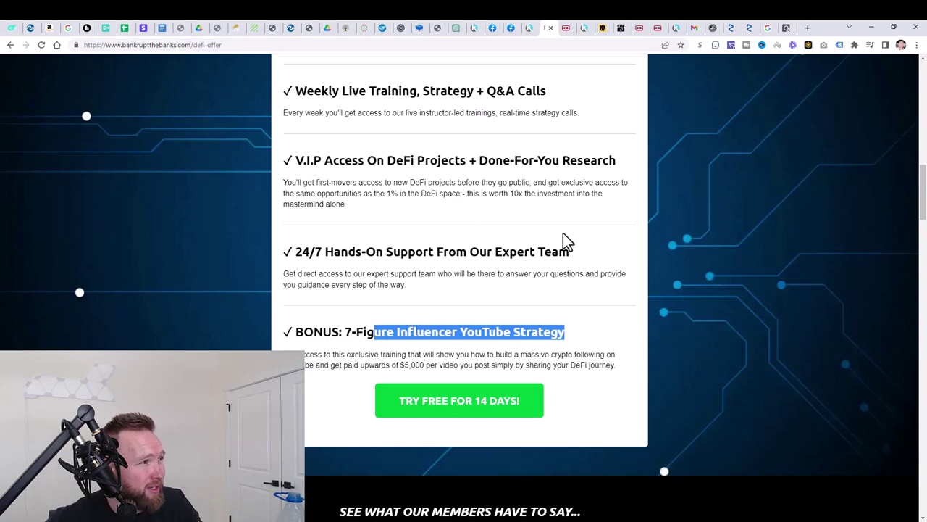
scroll(564, 268, "up", 2)
left_click_drag(617, 305, 345, 306)
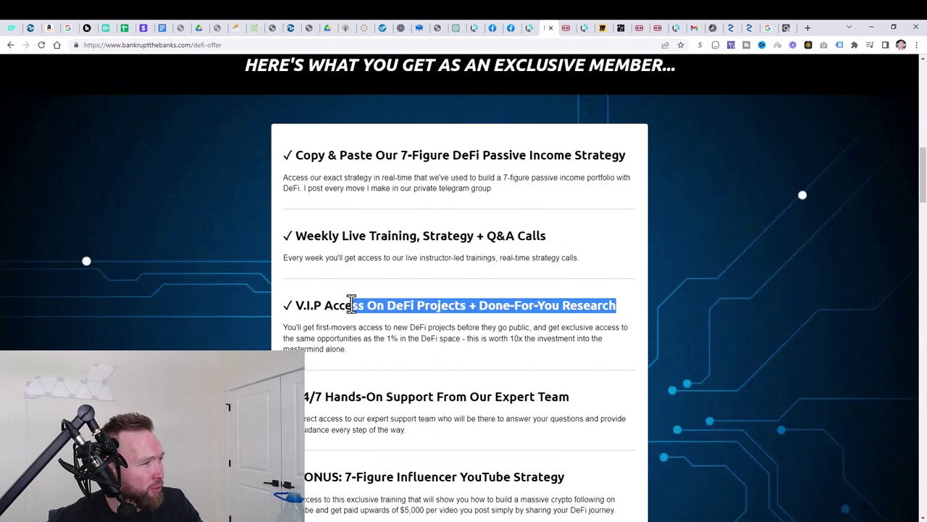
left_click_drag(547, 236, 390, 239)
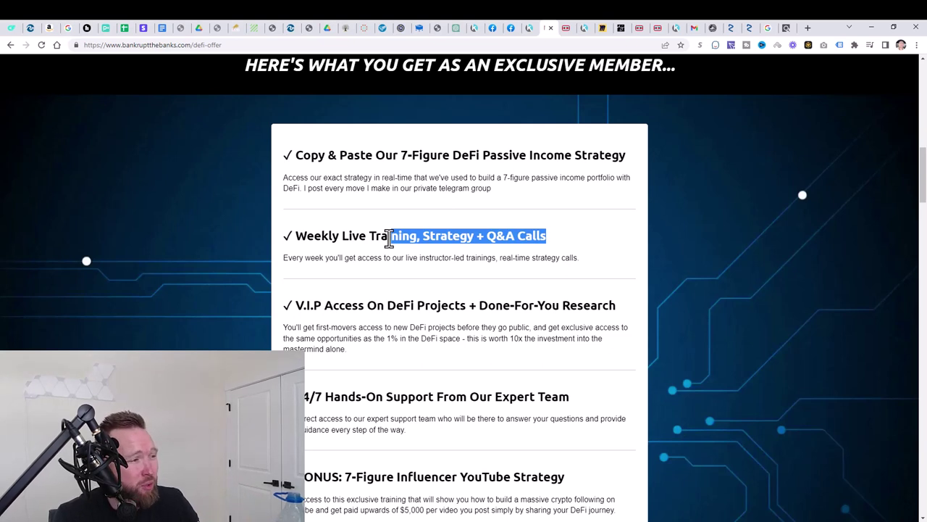
left_click(357, 262)
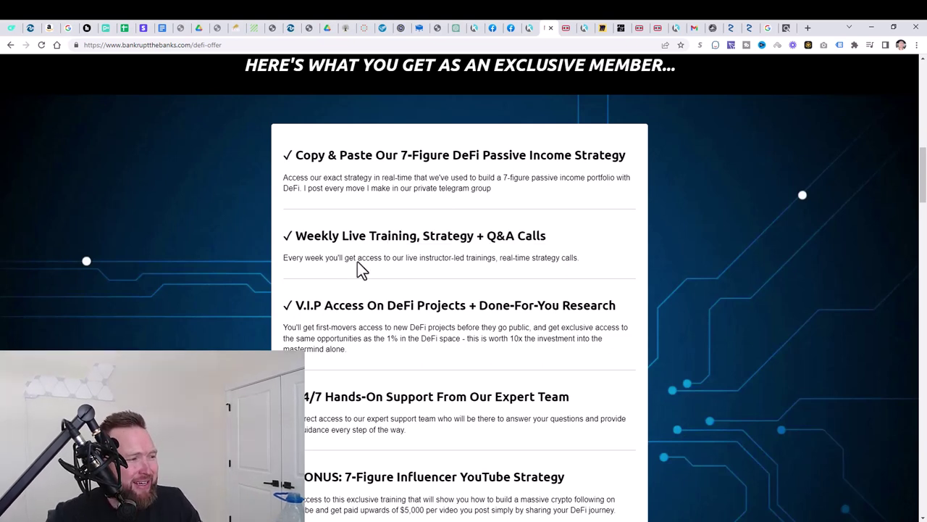